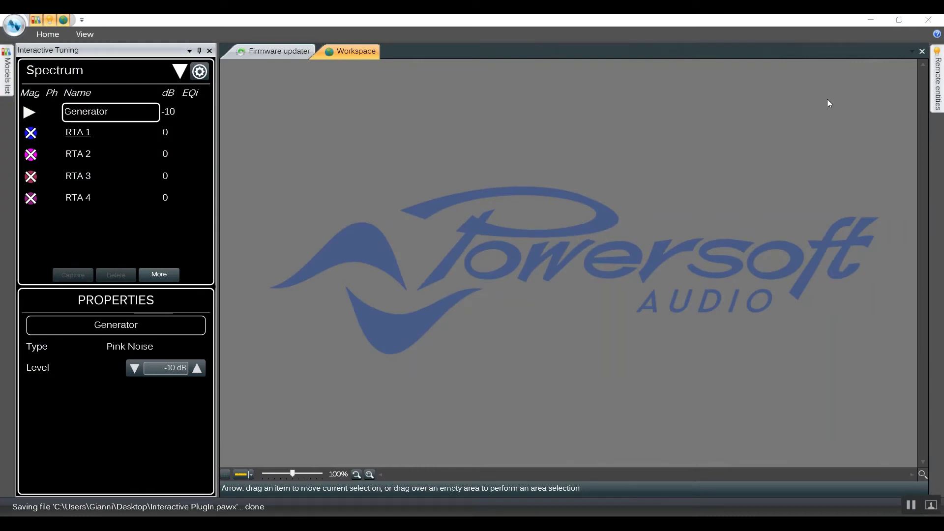
# - Show the Remote entities panel and run Discovery to find the X8 Dante and K2 DSP amplifiers
pyautogui.click(938, 86)
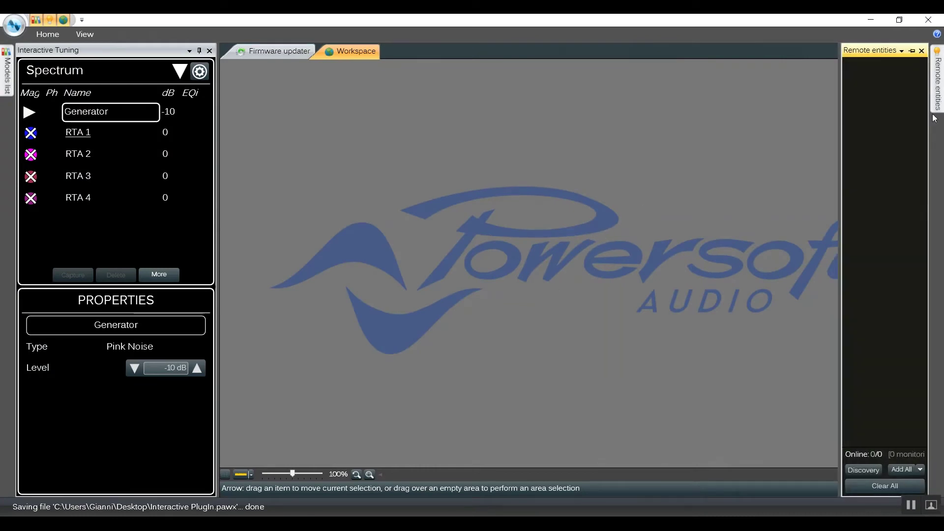
pyautogui.click(869, 470)
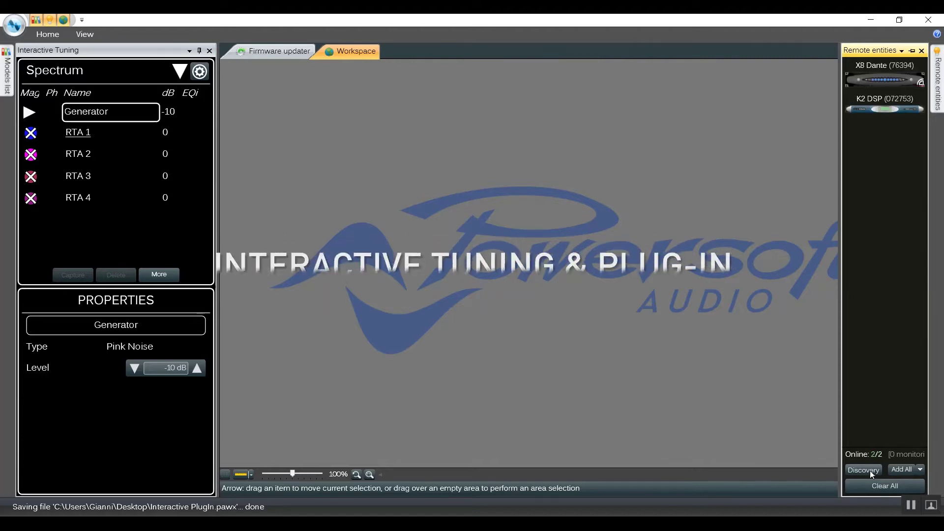
# - Add both discovered amplifiers to the workspace and select the X8 PowerSoft to open its page
pyautogui.click(901, 471)
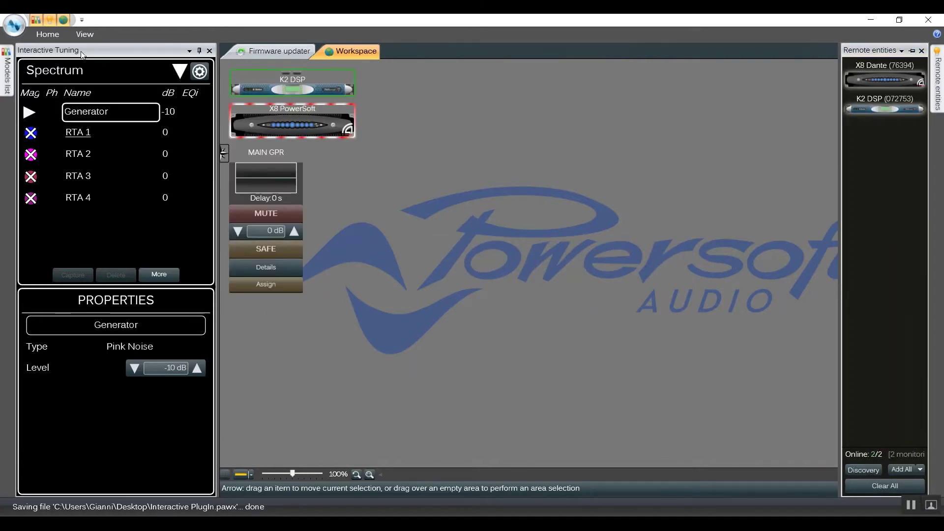
pyautogui.click(305, 128)
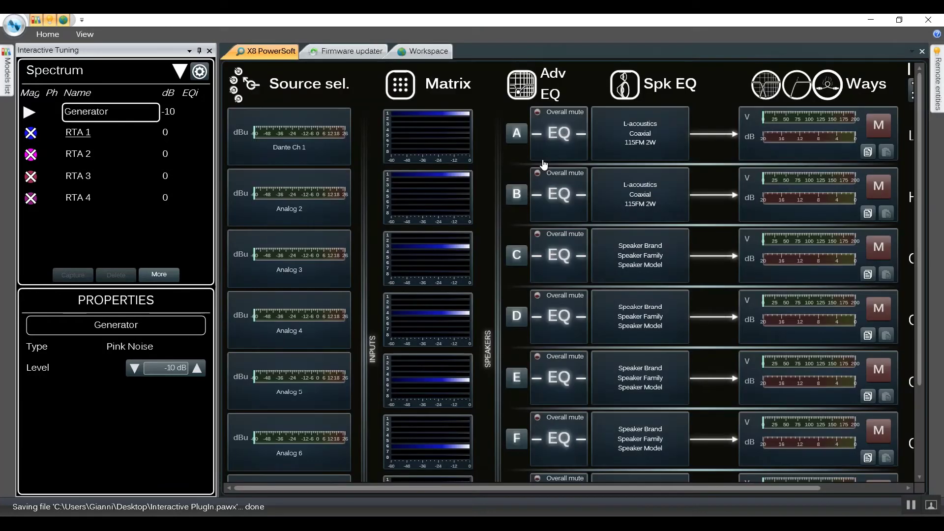
# - Open channel A's EQ editor, keeping Spectrum as the measurement mode
pyautogui.click(556, 137)
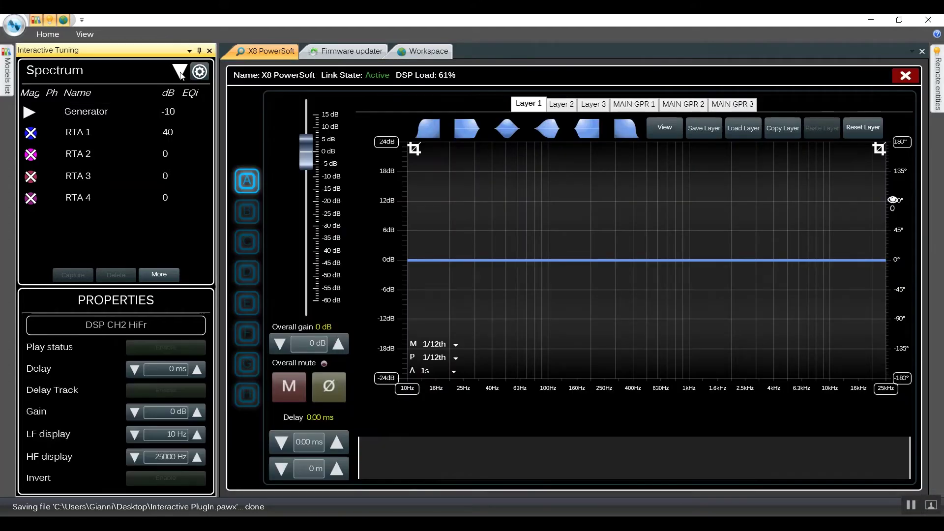
pyautogui.click(180, 73)
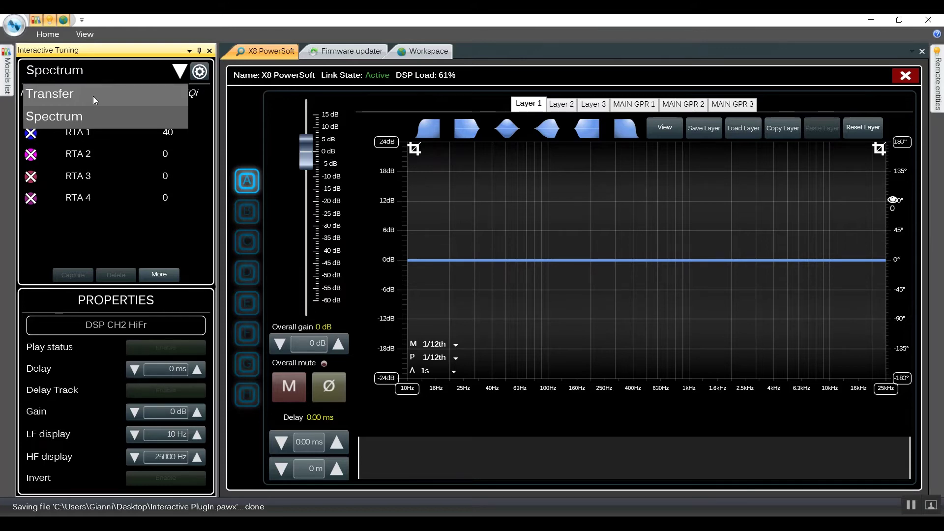
pyautogui.click(102, 132)
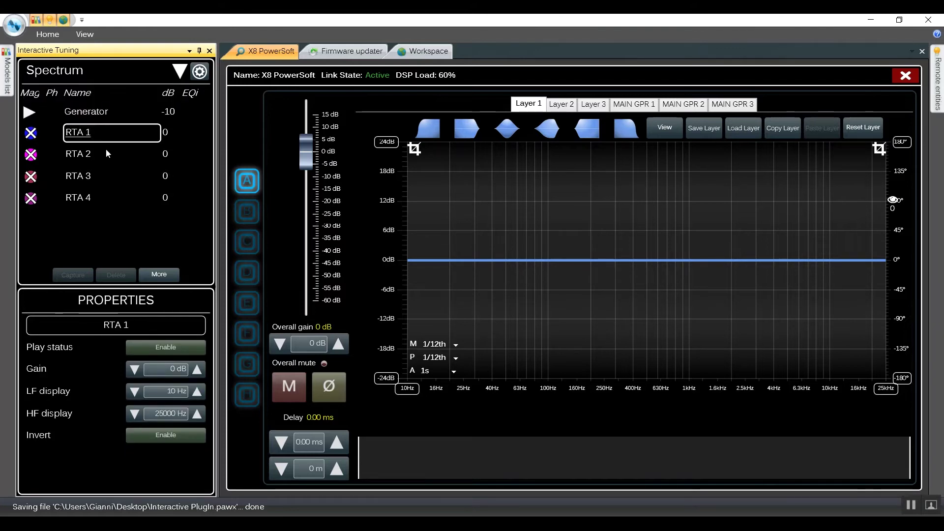
# - Start the pink noise generator and adjust its output level
pyautogui.click(29, 112)
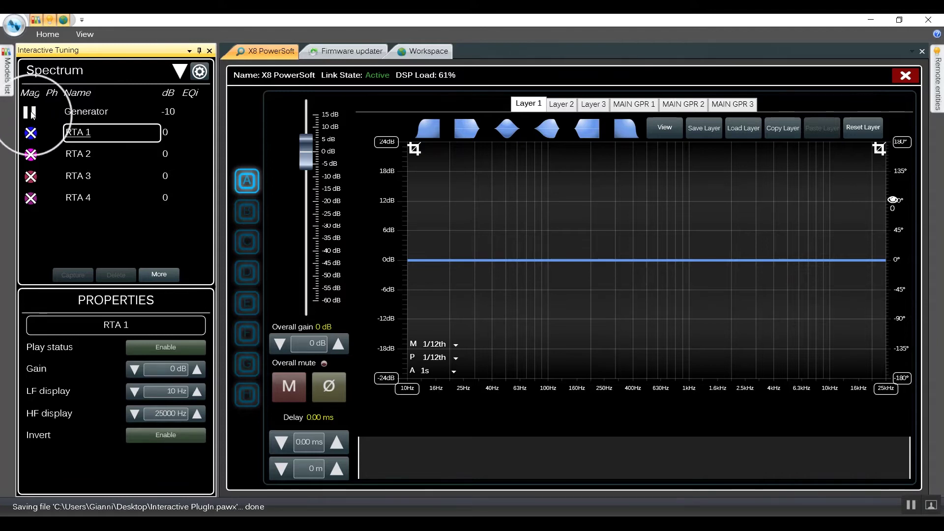
pyautogui.click(94, 112)
pyautogui.click(196, 368)
pyautogui.click(133, 369)
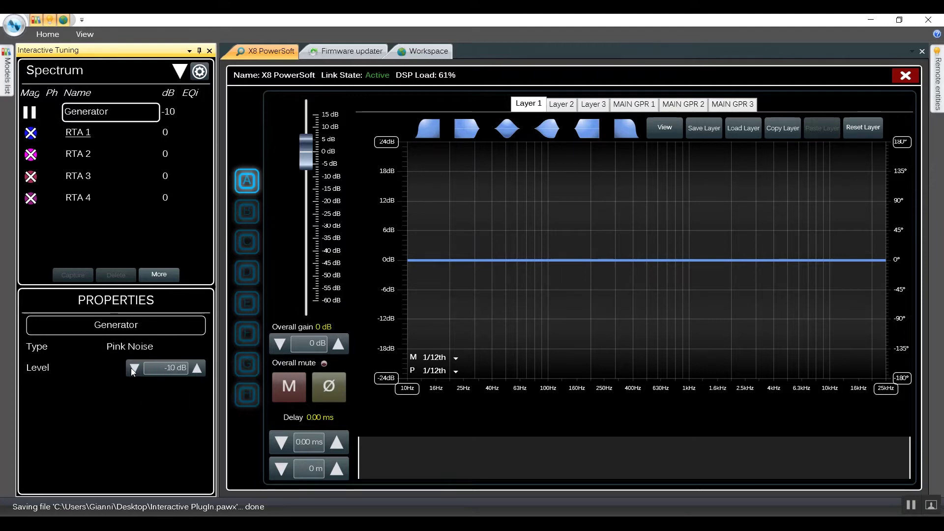
# - Run RTA 1 with its magnitude curve, set its gain to 40, then hide it and stop the generator
pyautogui.click(121, 136)
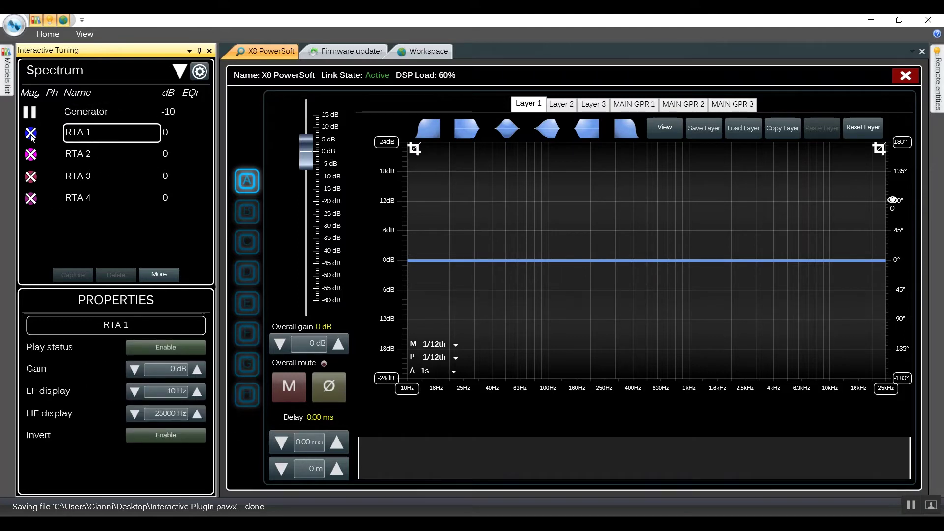
pyautogui.click(149, 347)
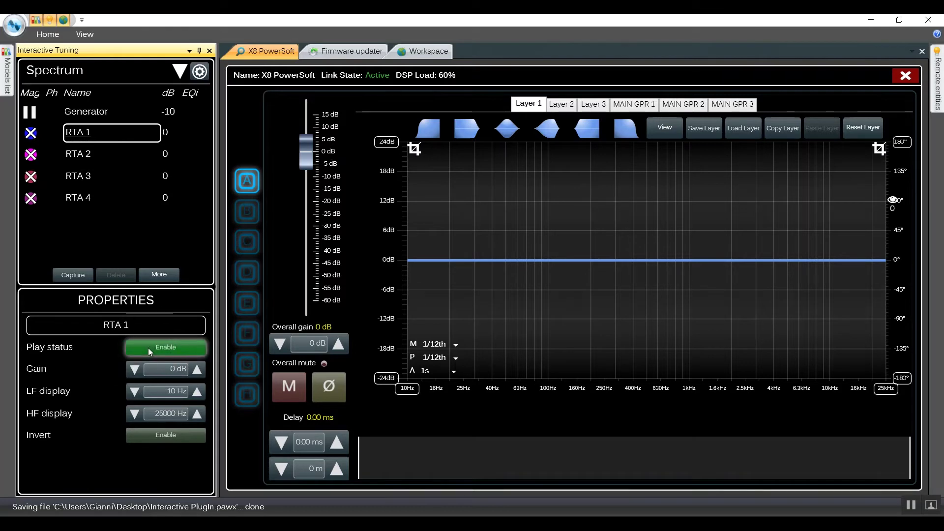
pyautogui.click(33, 135)
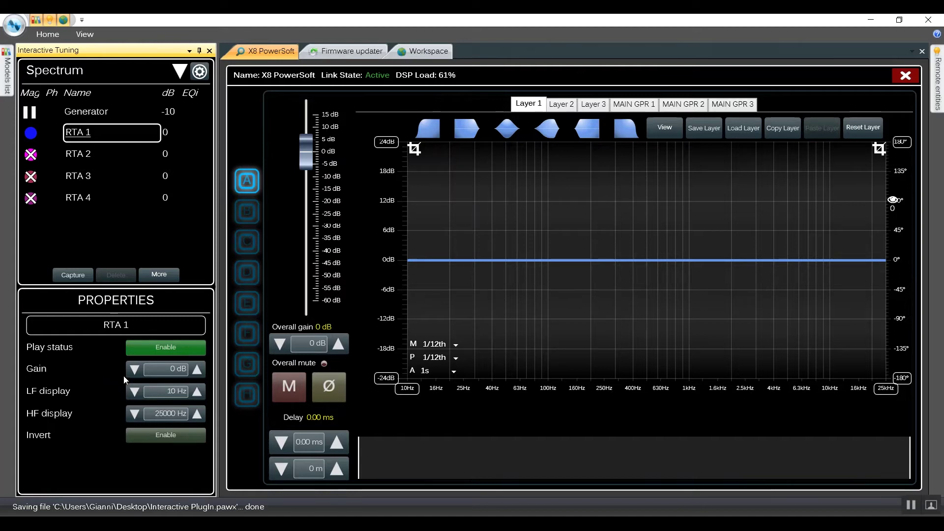
pyautogui.click(178, 373)
pyautogui.write('40')
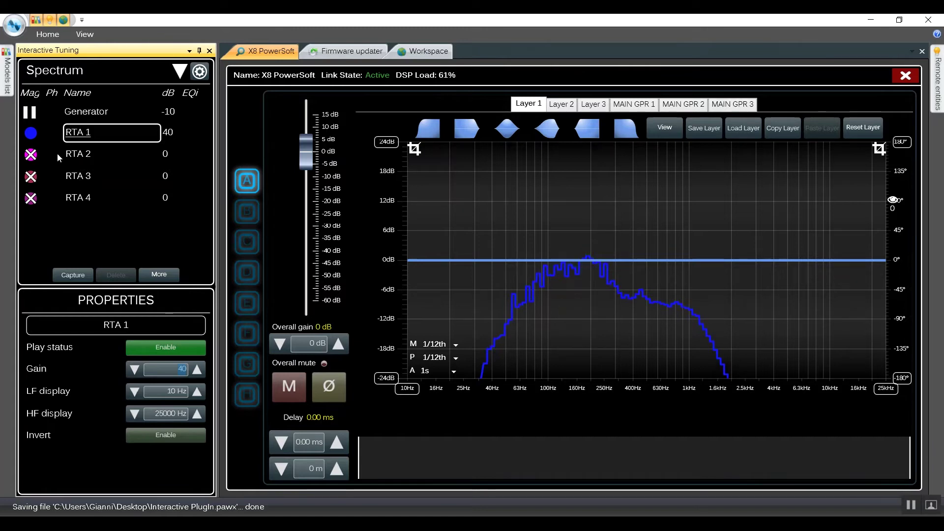
pyautogui.click(31, 133)
pyautogui.click(30, 112)
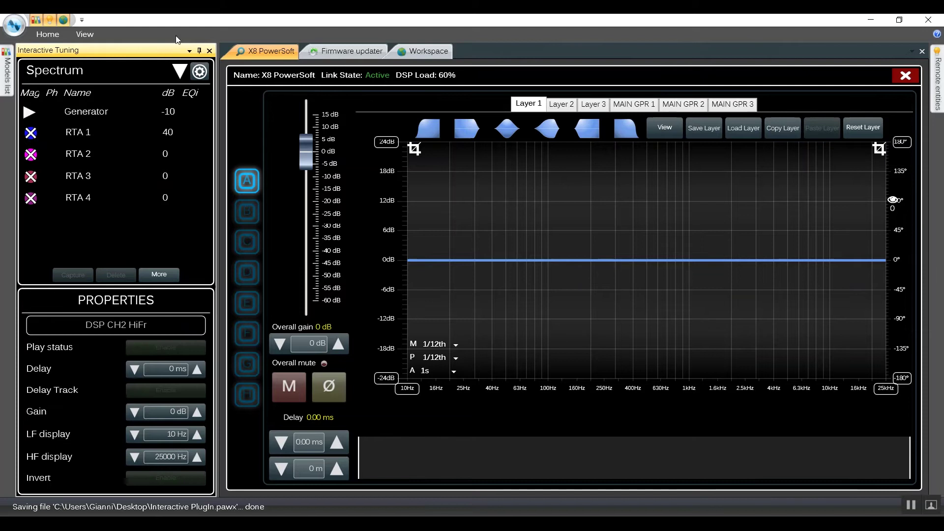
# - Switch the measurement mode to Transfer and start the pink noise generator
pyautogui.click(181, 74)
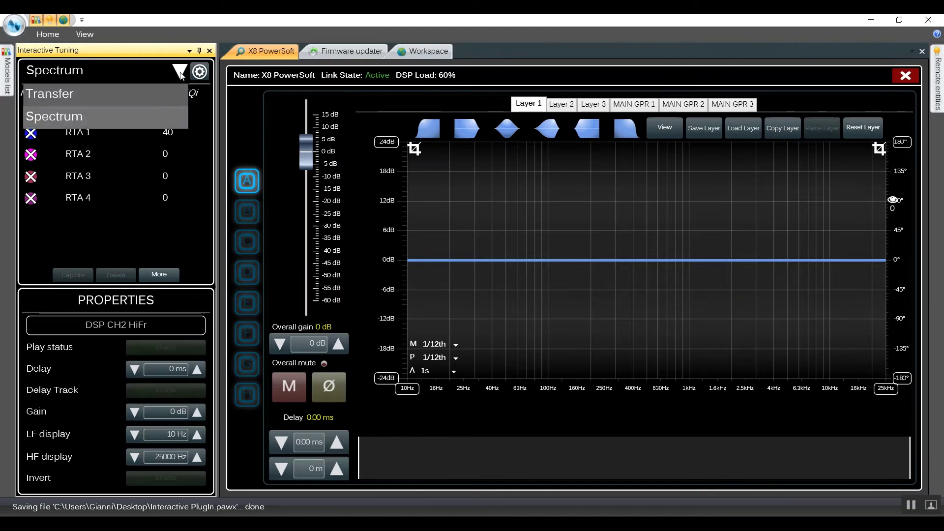
pyautogui.click(93, 97)
pyautogui.click(88, 112)
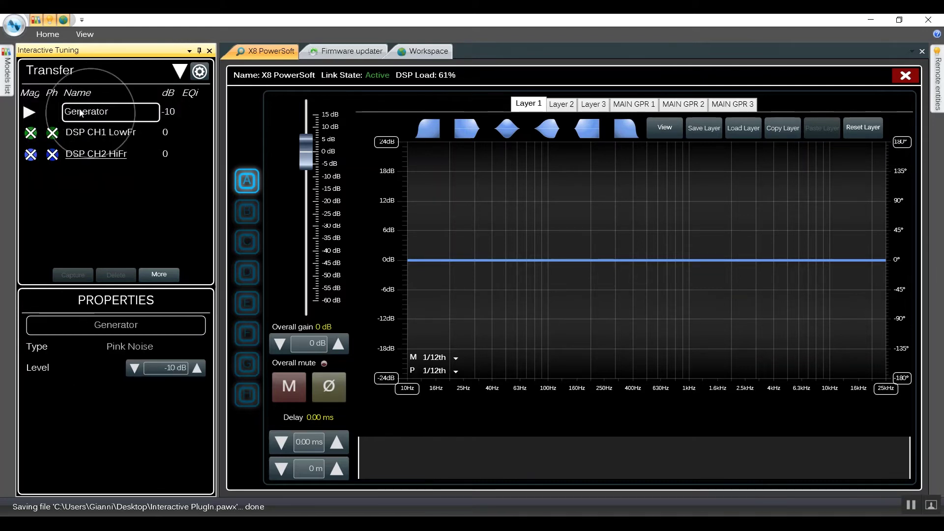
pyautogui.click(30, 113)
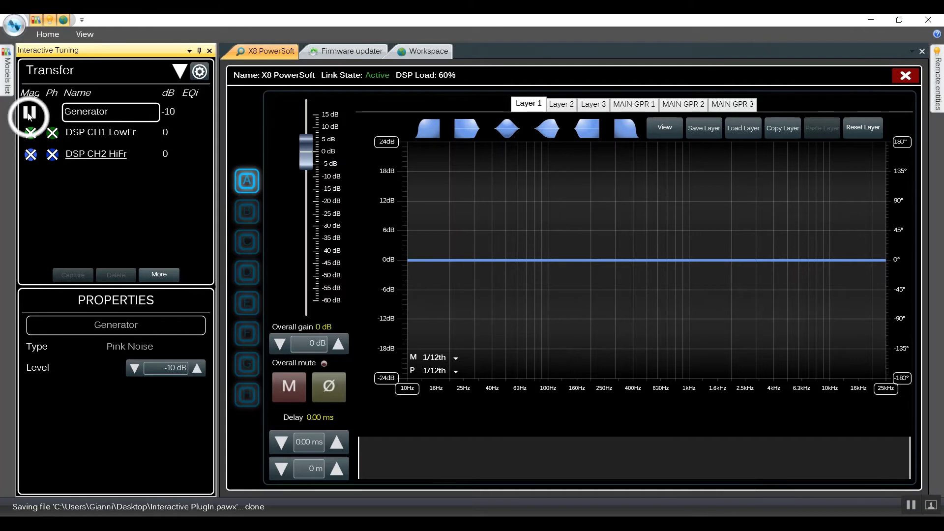
# - Display DSP CH1 LowFr's magnitude and phase traces on the graph
pyautogui.click(90, 133)
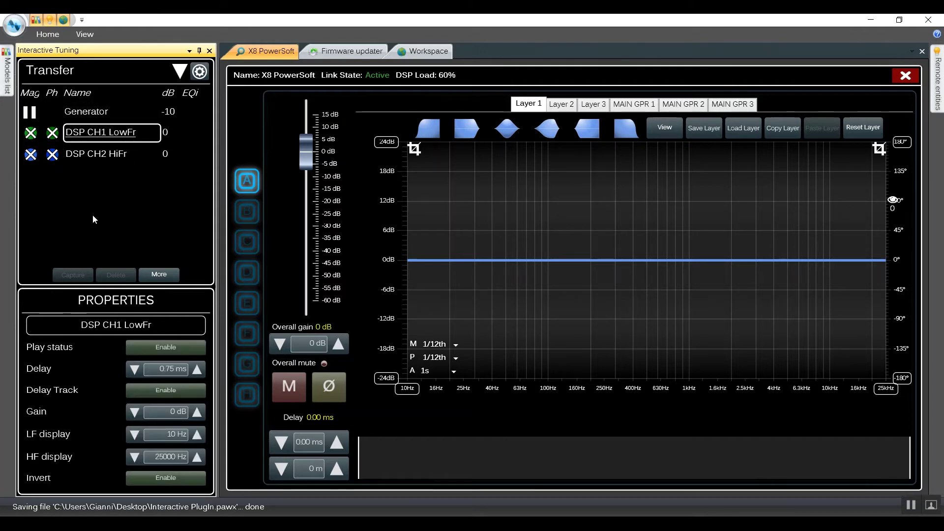
pyautogui.click(29, 134)
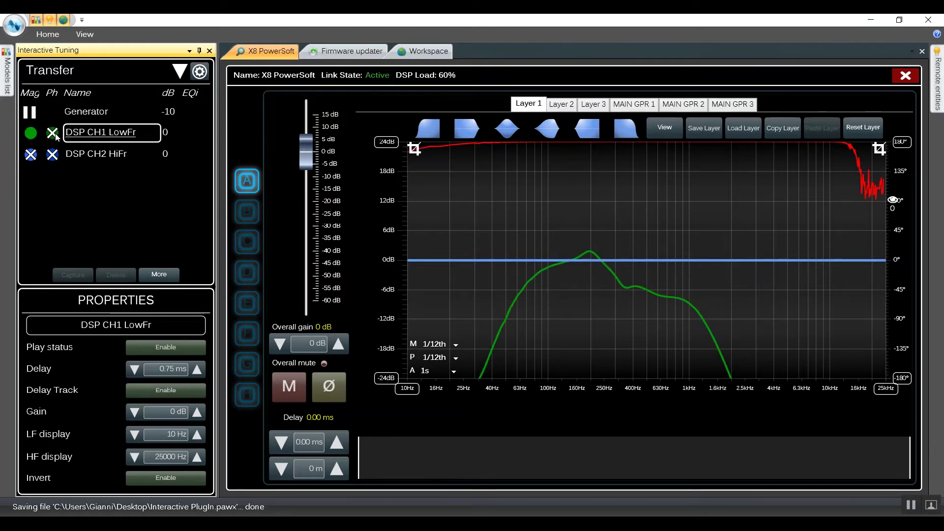
pyautogui.click(54, 136)
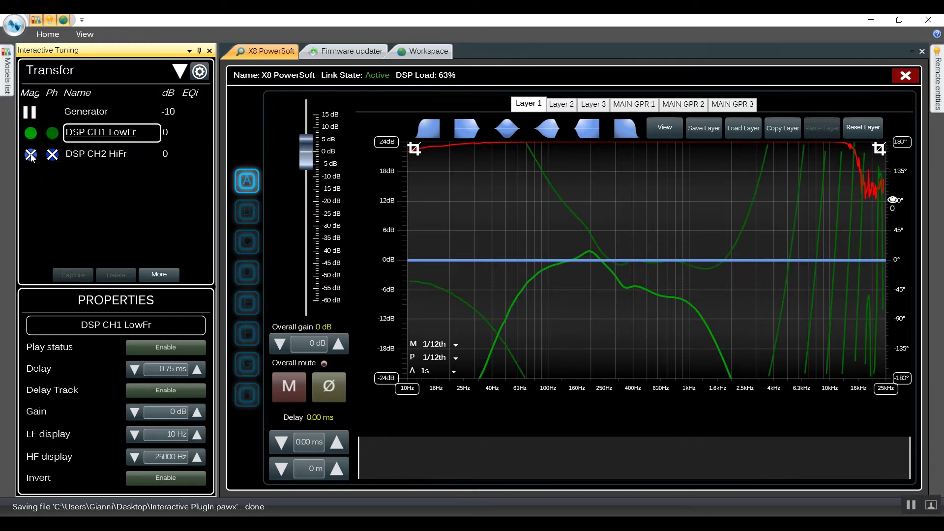
pyautogui.click(85, 158)
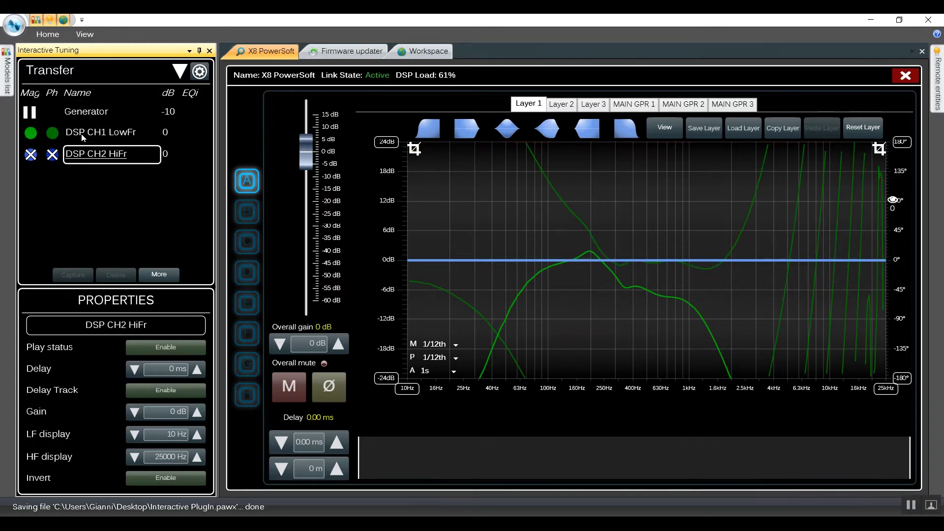
pyautogui.click(82, 133)
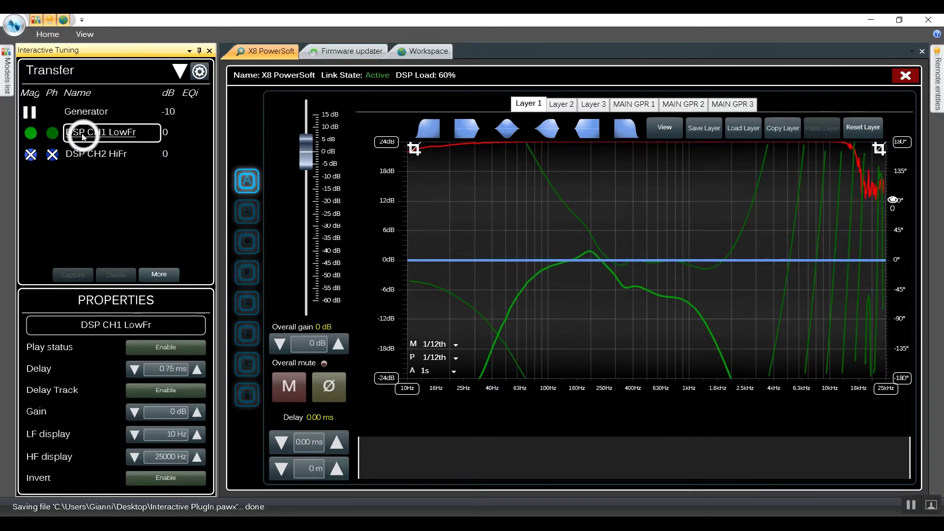
# - Measure LowFr and HiFr live, show HiFr's magnitude and phase, and track its delay to 0.38 ms
pyautogui.click(163, 346)
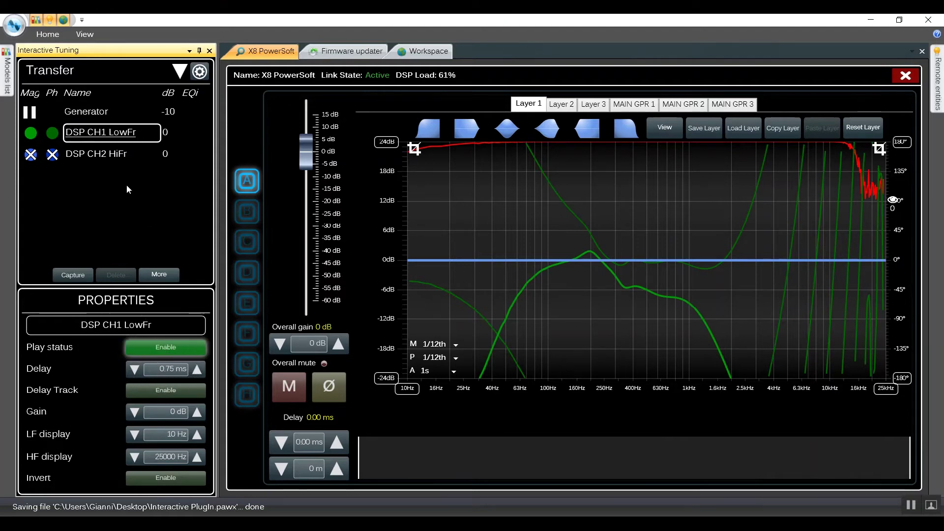
pyautogui.click(116, 156)
pyautogui.click(167, 349)
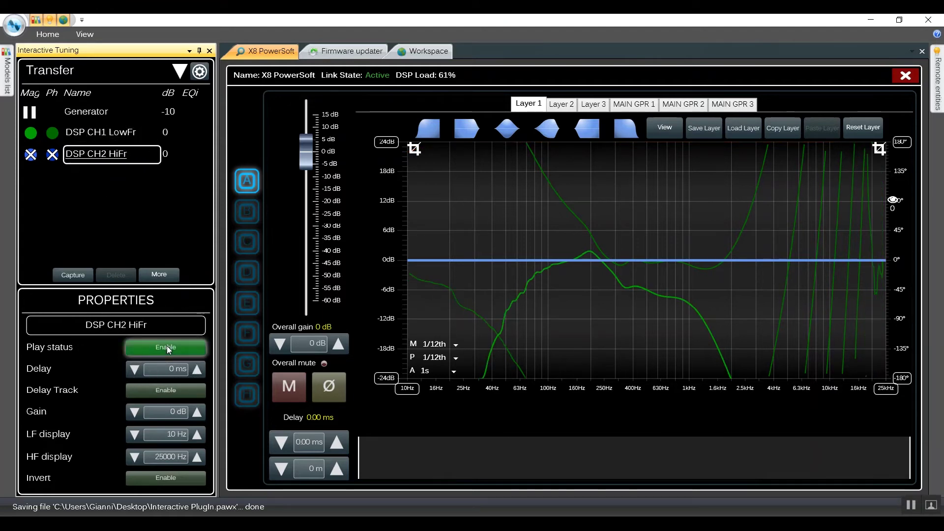
pyautogui.click(32, 156)
pyautogui.click(53, 156)
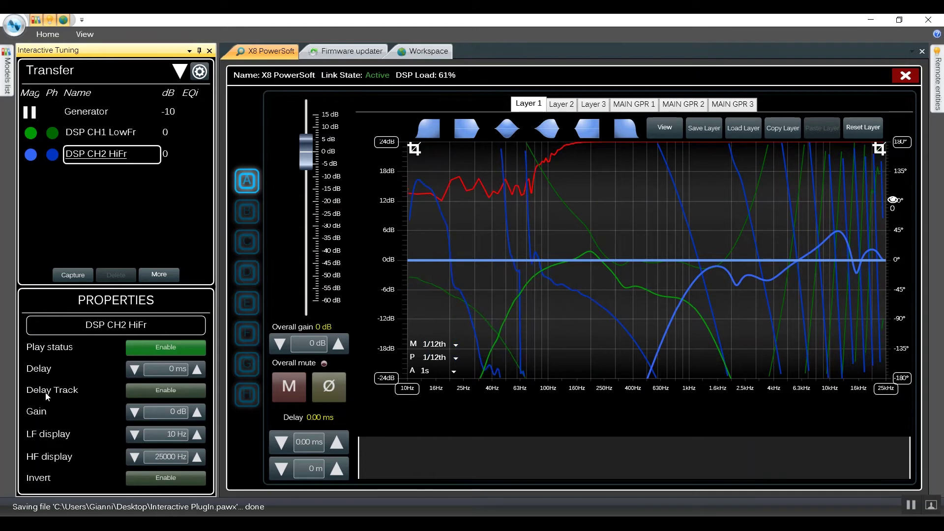
pyautogui.click(149, 390)
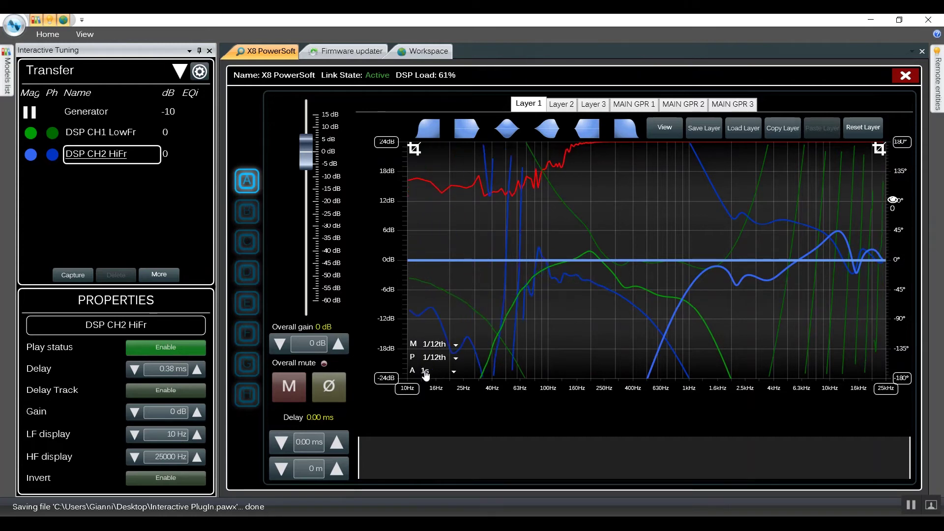
# - Keep averaging at 1s and smoothing at 1/12th, then select DSP CH1 LowFr
pyautogui.click(449, 375)
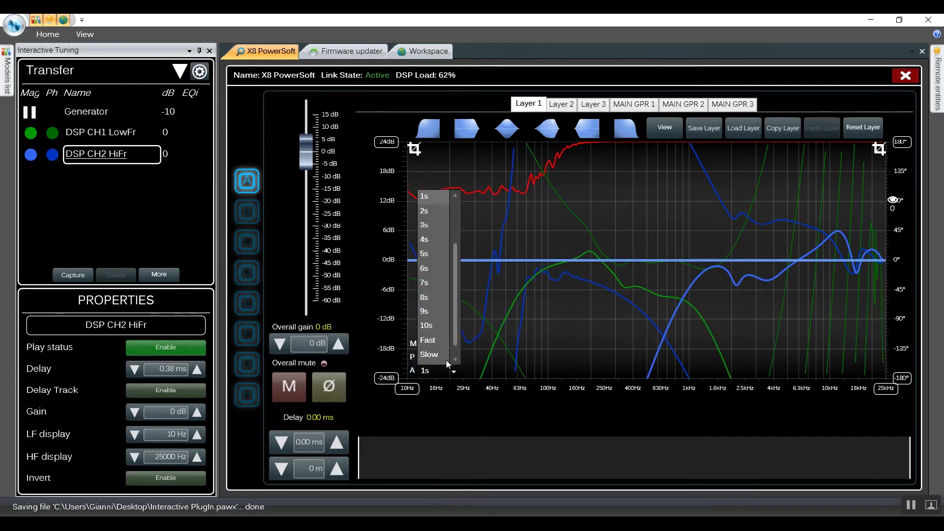
pyautogui.scroll(1, 453, 284)
pyautogui.moveTo(453, 305); pyautogui.dragTo(453, 340)
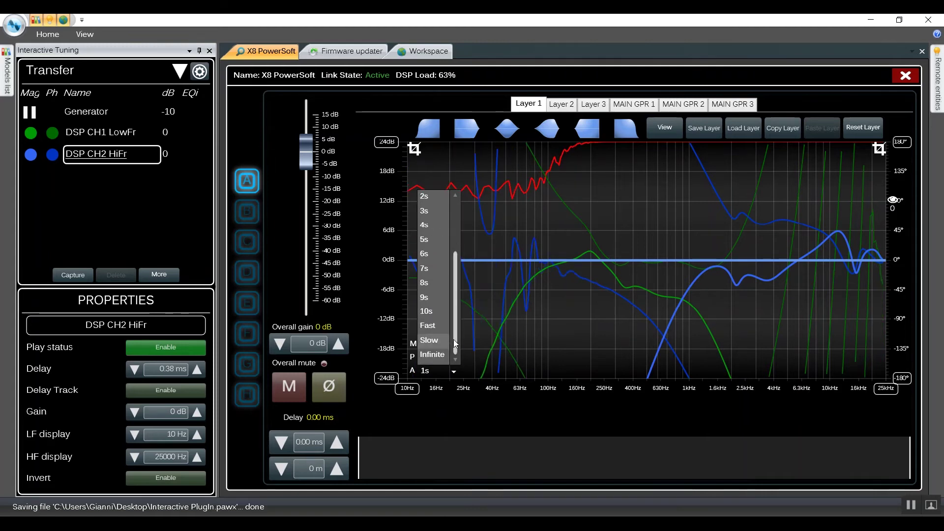
pyautogui.click(417, 354)
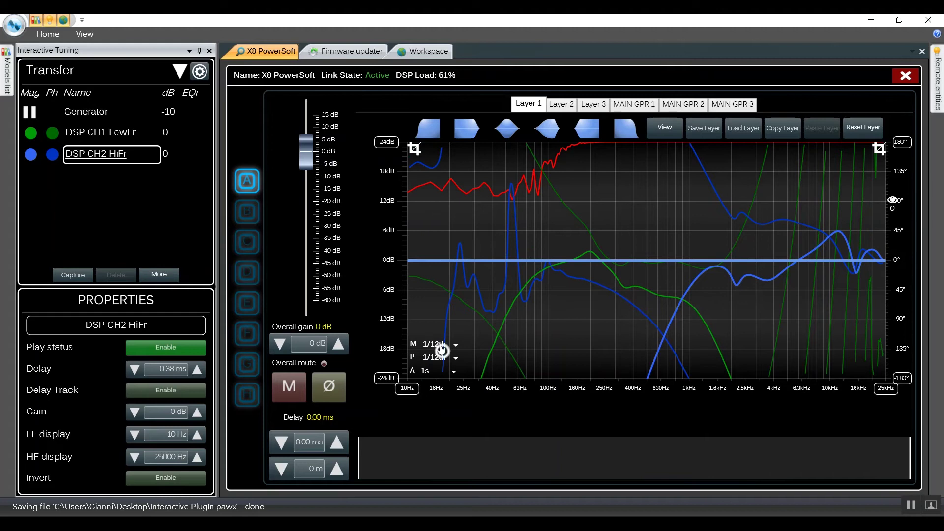
pyautogui.click(433, 346)
pyautogui.click(179, 196)
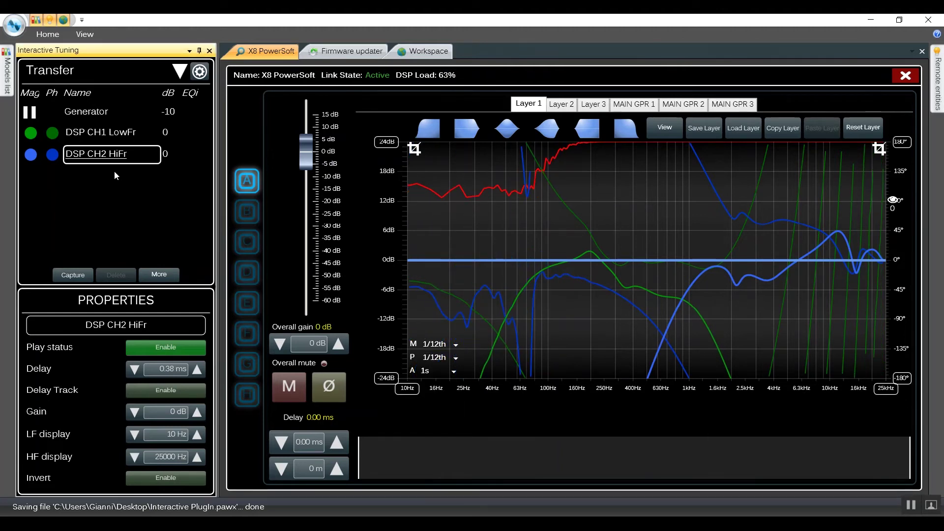
pyautogui.click(118, 136)
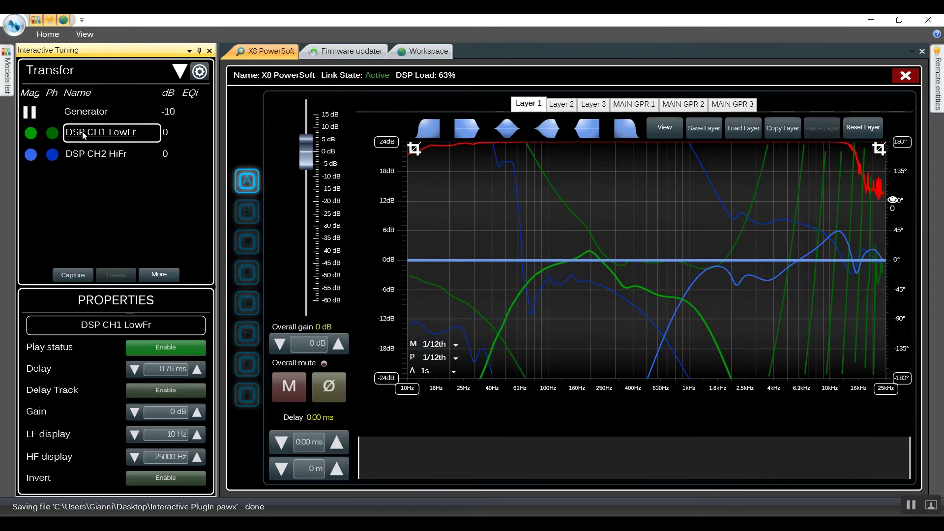
# - Capture snapshots of DSP CH1 LowFr and DSP CH2 HiFr
pyautogui.click(73, 271)
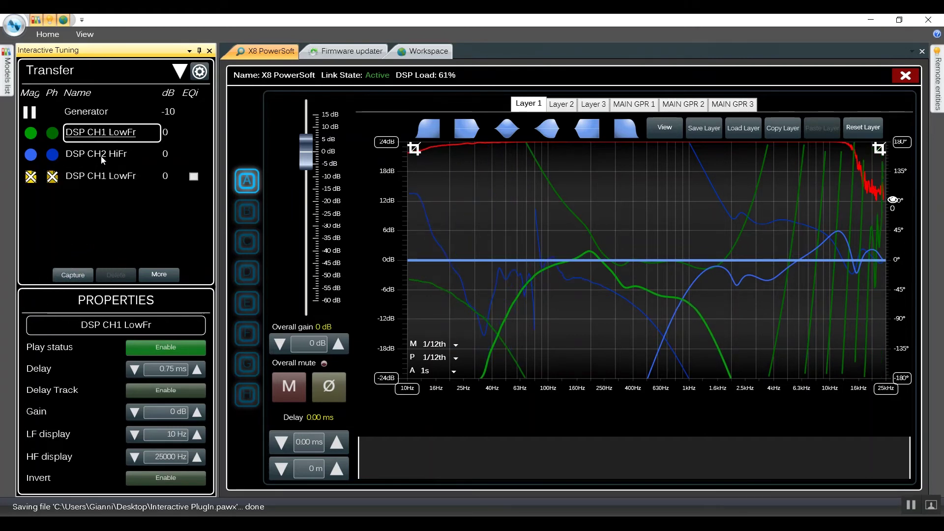
pyautogui.click(102, 157)
pyautogui.click(72, 274)
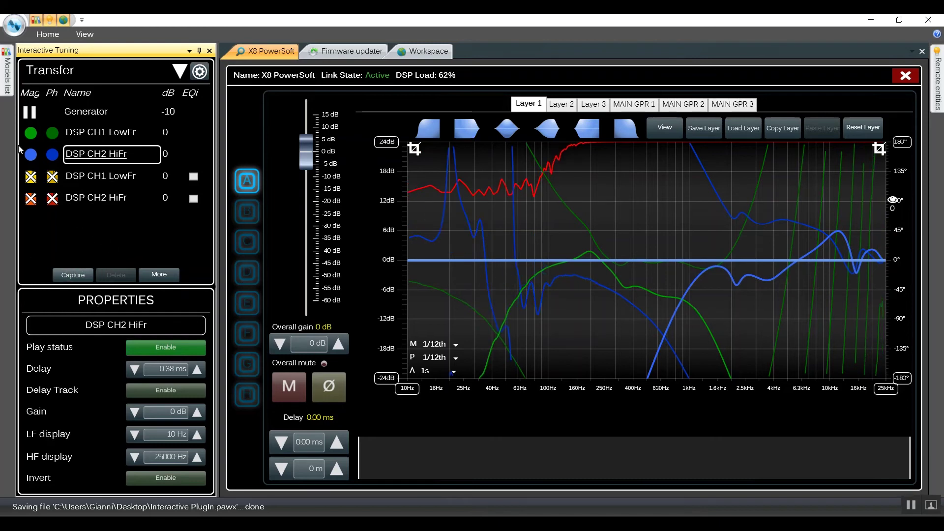
# - Hide the live LowFr and HiFr traces and show the captured traces' magnitude and phase
pyautogui.click(31, 132)
pyautogui.click(52, 132)
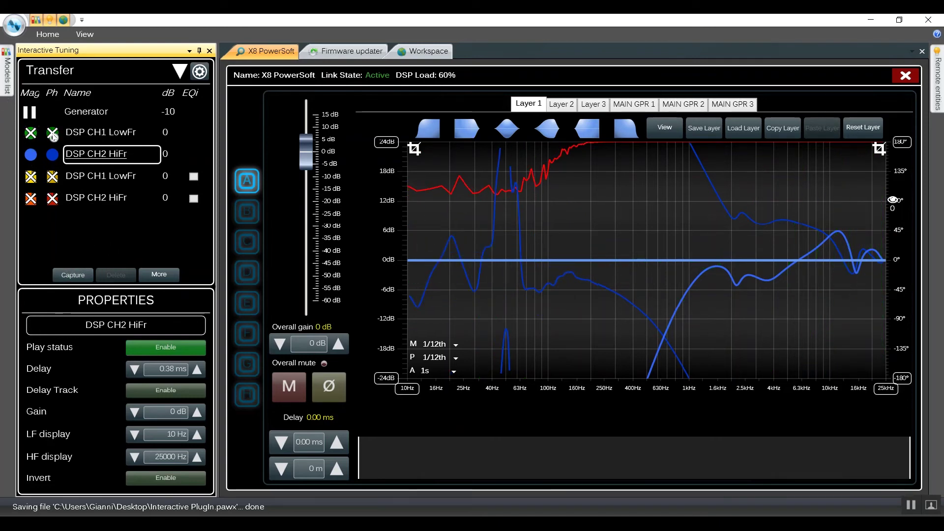
pyautogui.click(31, 155)
pyautogui.click(53, 153)
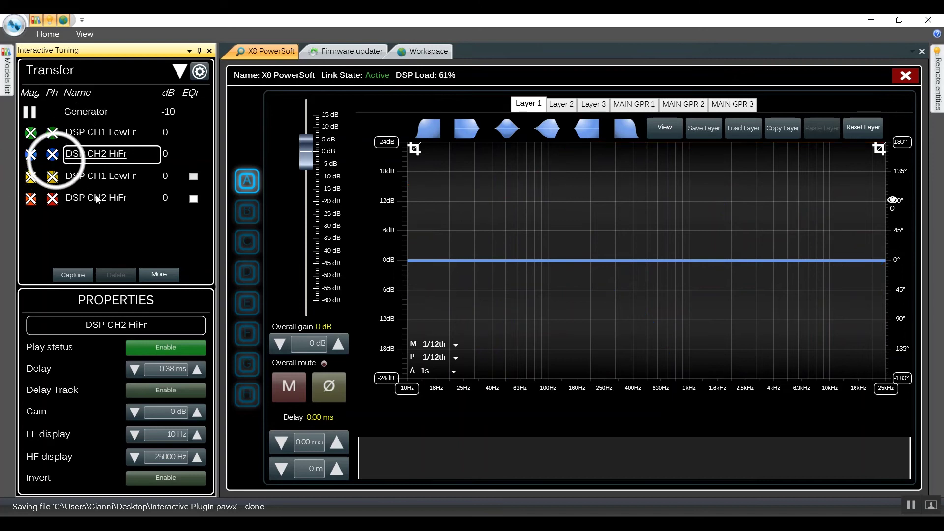
pyautogui.click(98, 198)
pyautogui.click(30, 198)
pyautogui.click(53, 198)
pyautogui.click(33, 179)
pyautogui.click(53, 176)
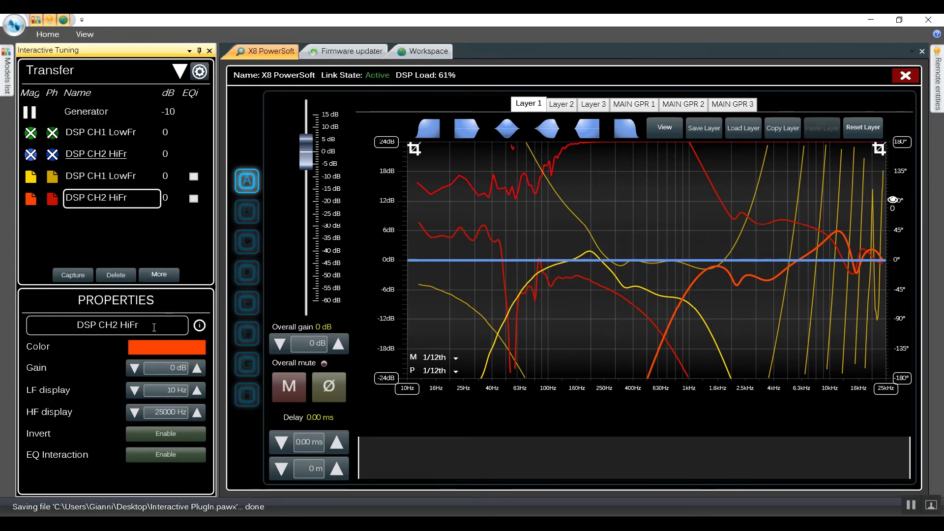
# - Select the captured DSP CH1 LowFr trace and inspect its yellow-coloured properties, leaving the name unchanged
pyautogui.press('Up')
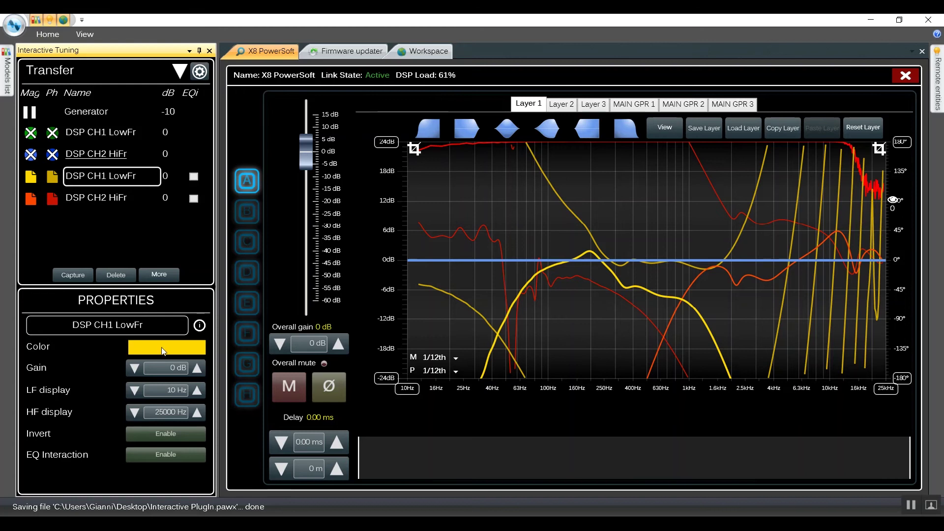
pyautogui.doubleClick(126, 325)
pyautogui.click(149, 325)
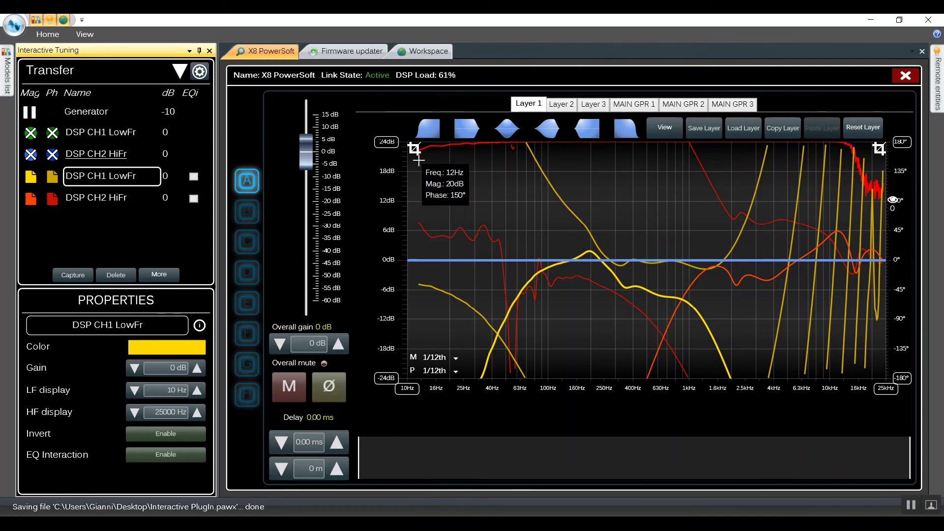
# - Crop the captured LowFr trace to 20–4118 Hz and HiFr to 431–23987 Hz
pyautogui.moveTo(414, 150); pyautogui.dragTo(461, 156)
pyautogui.moveTo(879, 149); pyautogui.dragTo(772, 149)
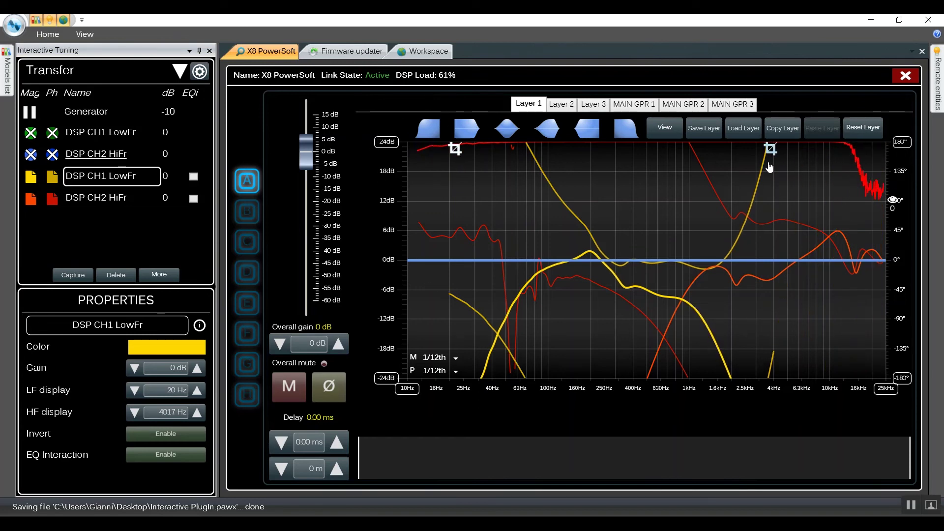
pyautogui.click(126, 202)
pyautogui.moveTo(415, 149); pyautogui.dragTo(638, 180)
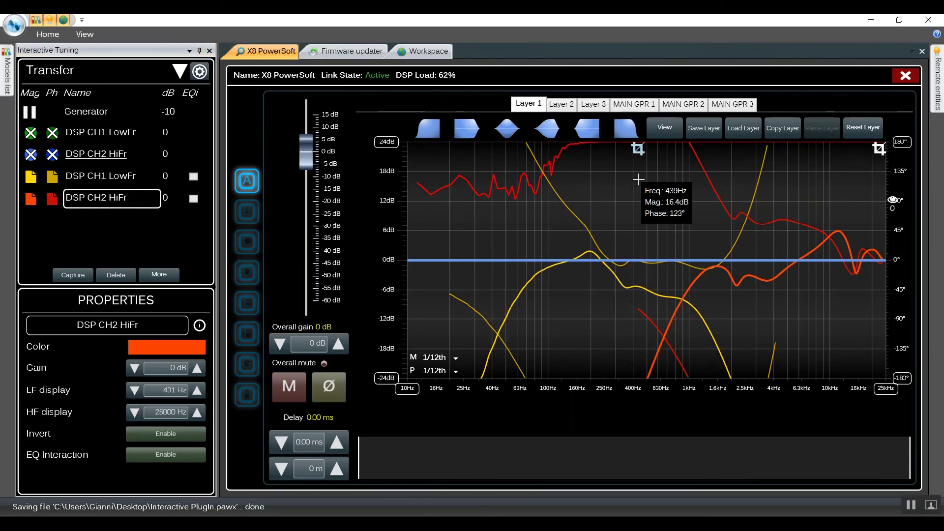
pyautogui.moveTo(880, 155); pyautogui.dragTo(878, 155)
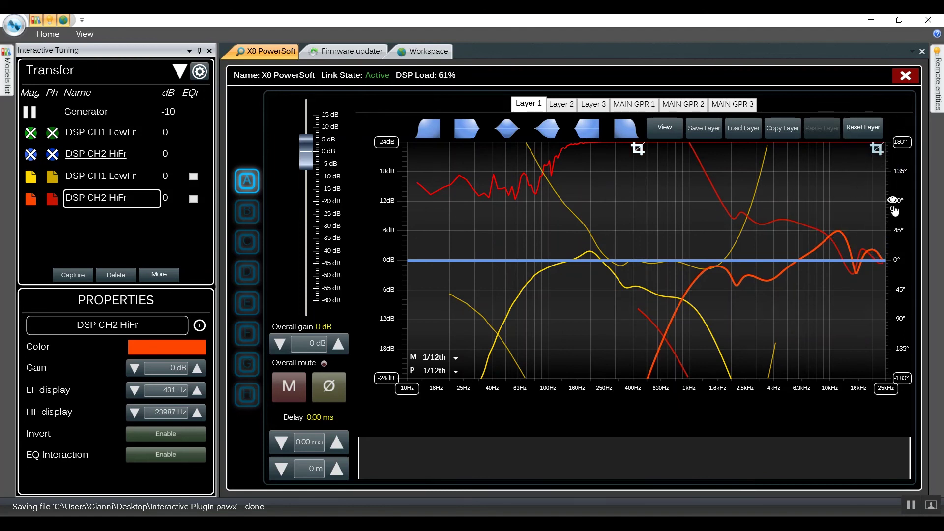
# - Keep the phase reference at 90°, stop the generator, and enable EQ Interaction on captured HiFr
pyautogui.moveTo(894, 203); pyautogui.dragTo(893, 150)
pyautogui.moveTo(892, 161); pyautogui.dragTo(892, 200)
pyautogui.click(155, 228)
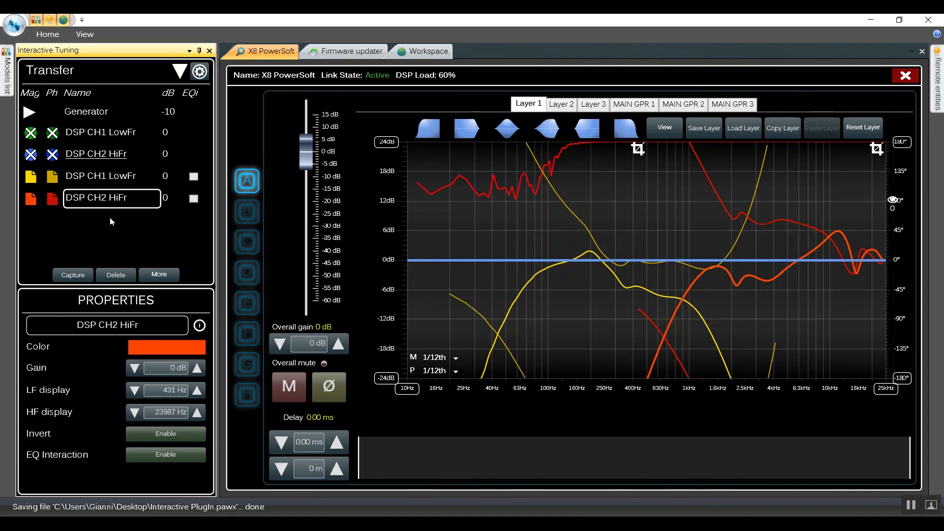
pyautogui.click(160, 433)
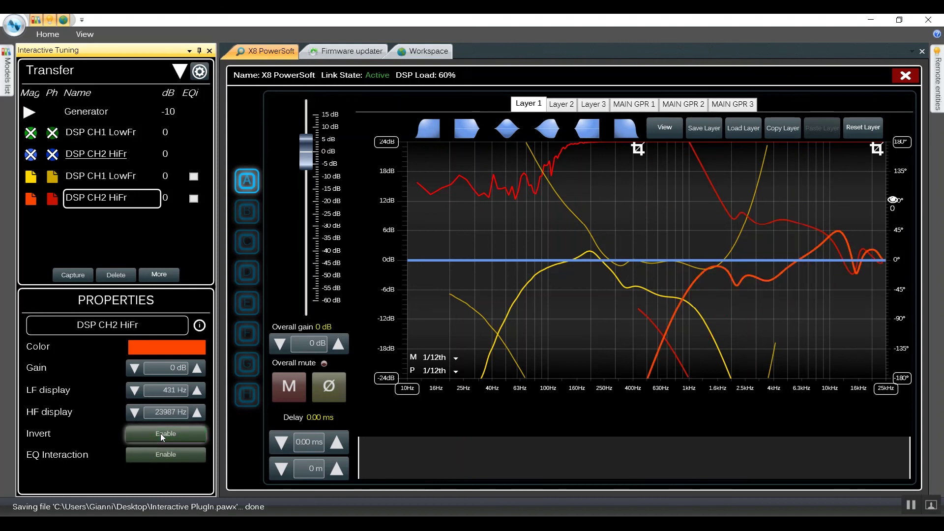
pyautogui.click(161, 457)
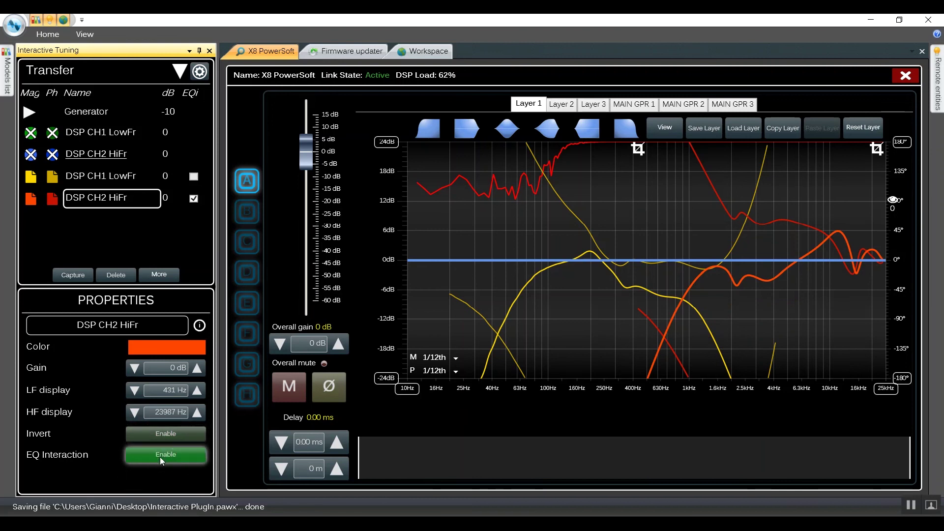